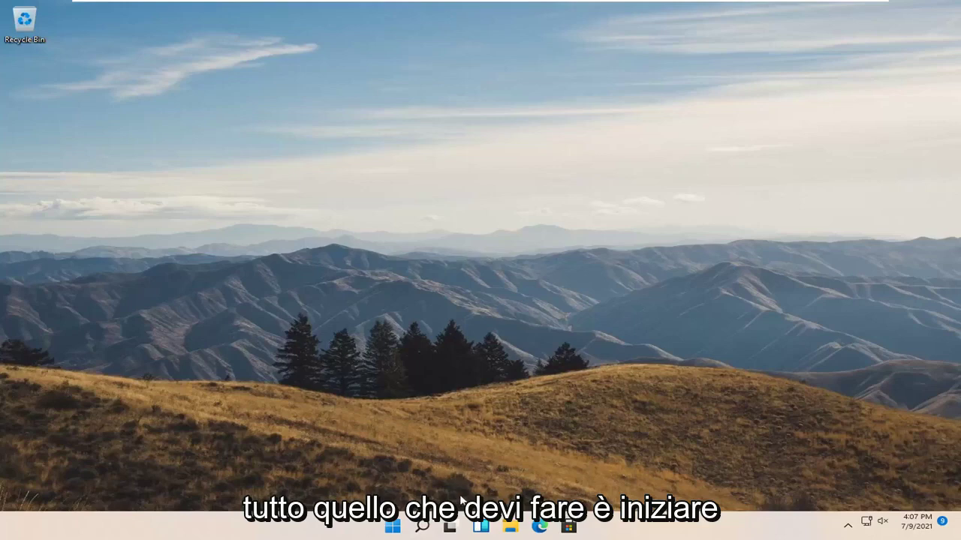
Step: Search Windows for 'group policy' and launch the Edit group policy result
{"action": "left_click", "coordinate": [423, 528]}
{"action": "type", "text": "group"}
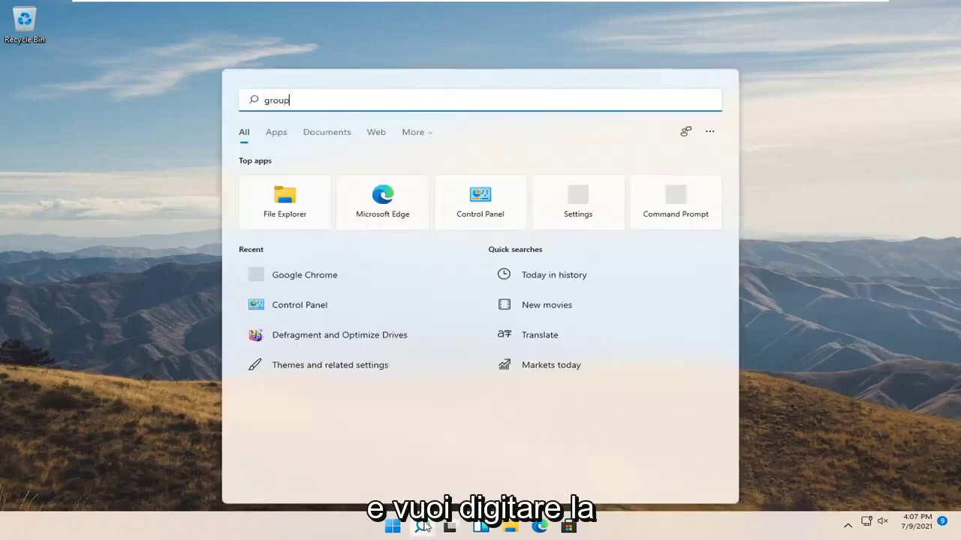
{"action": "type", "text": " policy"}
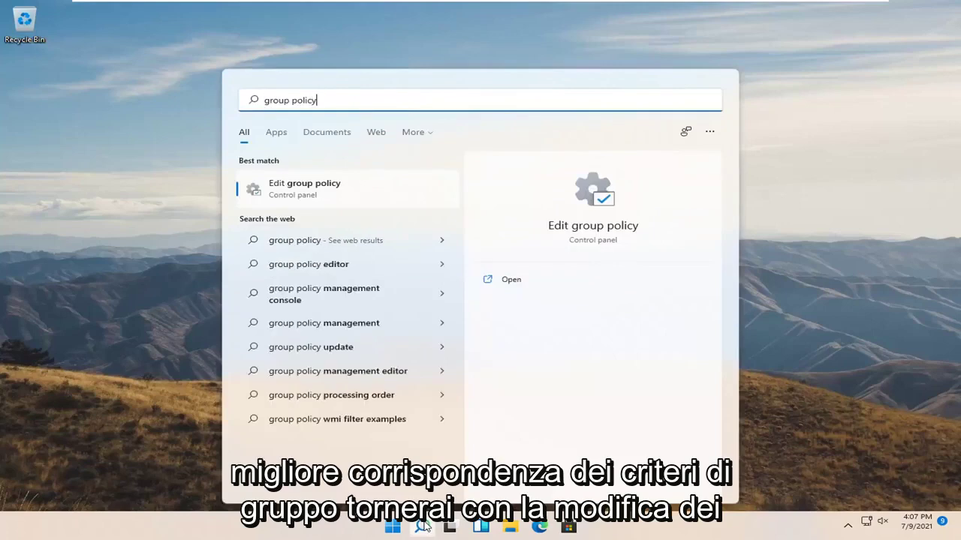
{"action": "left_click", "coordinate": [307, 192]}
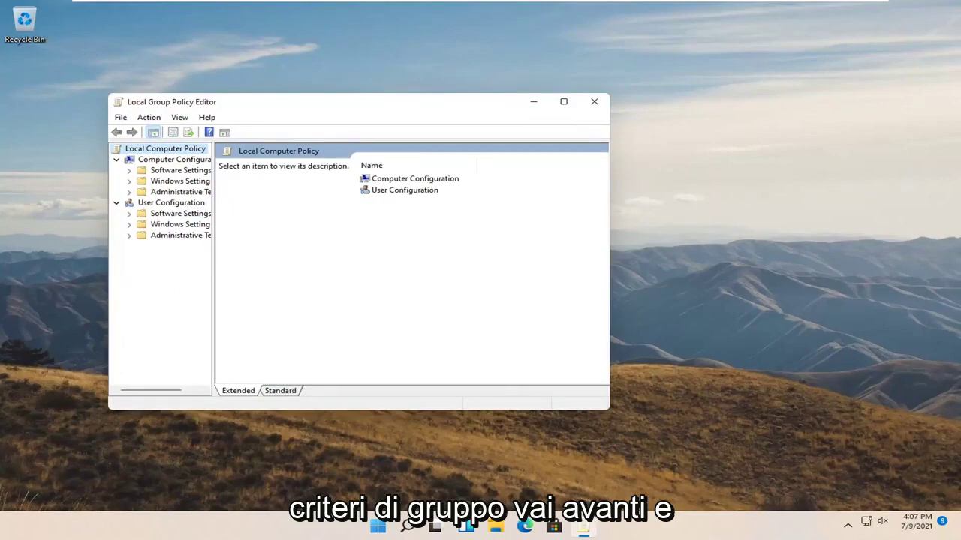
Step: Maximize the editor and browse to Administrative Templates > Windows Components > BitLocker Drive Encryption > Operating System Drives
{"action": "left_click", "coordinate": [563, 101]}
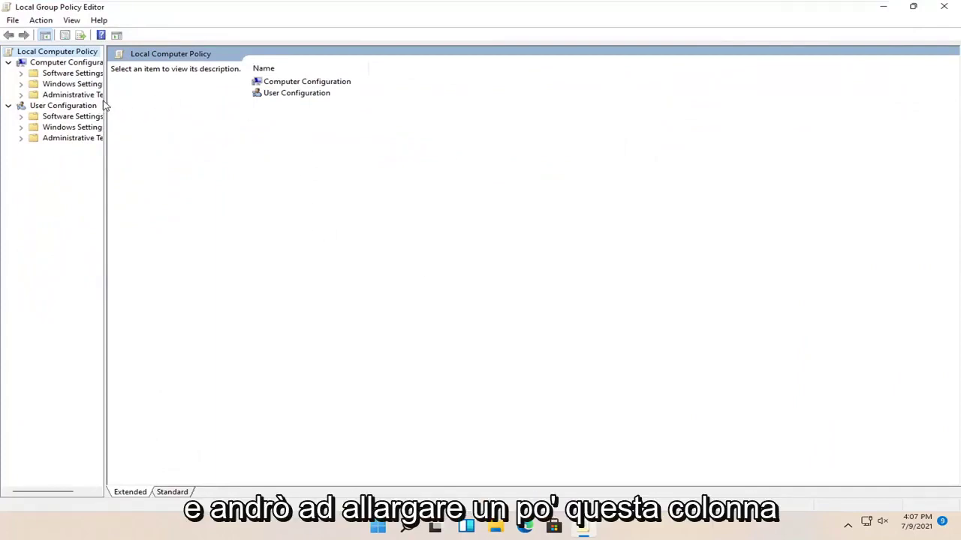
{"action": "left_click_drag", "start_coordinate": [105, 102], "coordinate": [183, 101]}
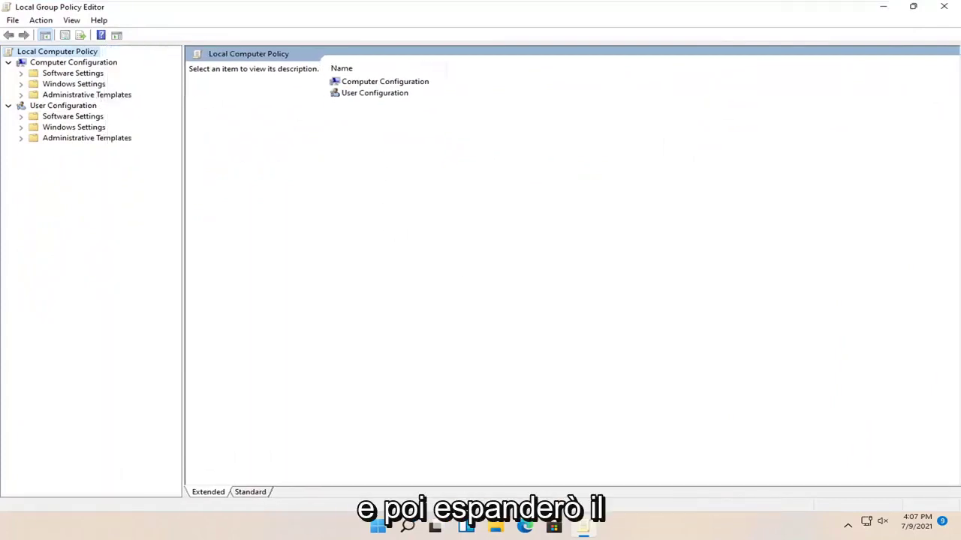
{"action": "left_click", "coordinate": [81, 95]}
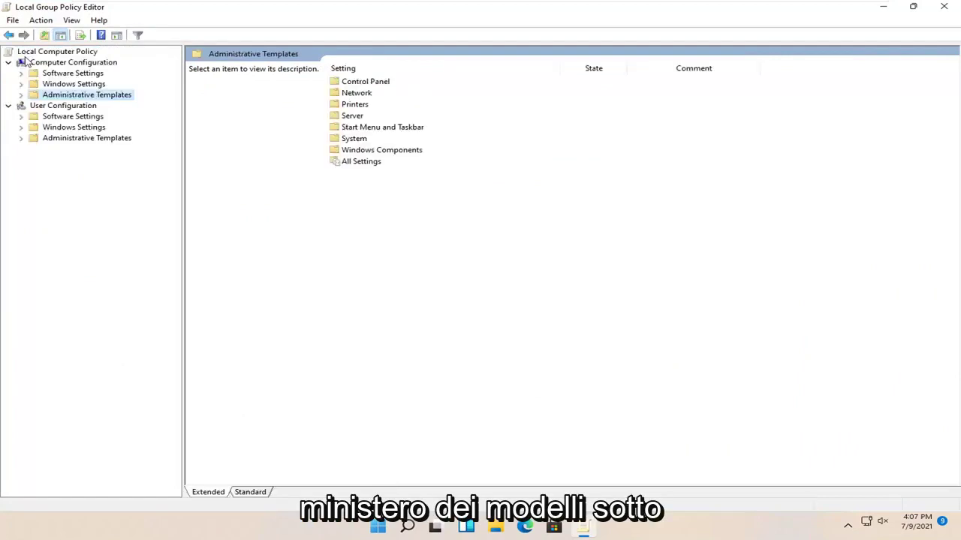
{"action": "double_click", "coordinate": [75, 99]}
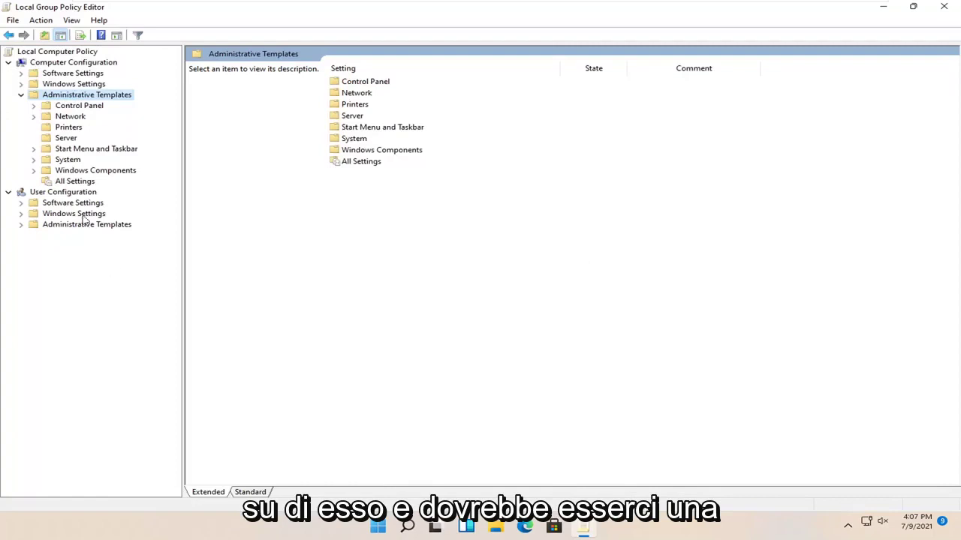
{"action": "double_click", "coordinate": [75, 171]}
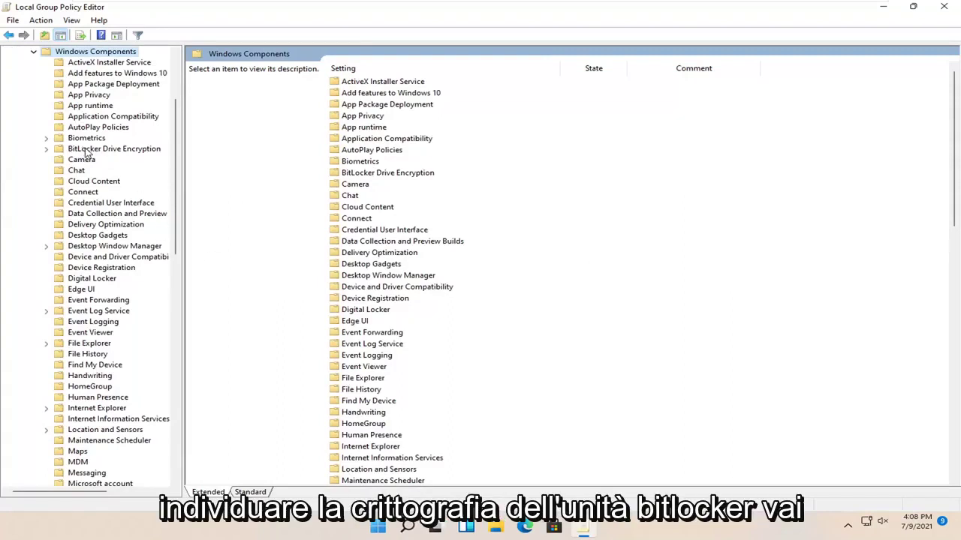
{"action": "double_click", "coordinate": [85, 149]}
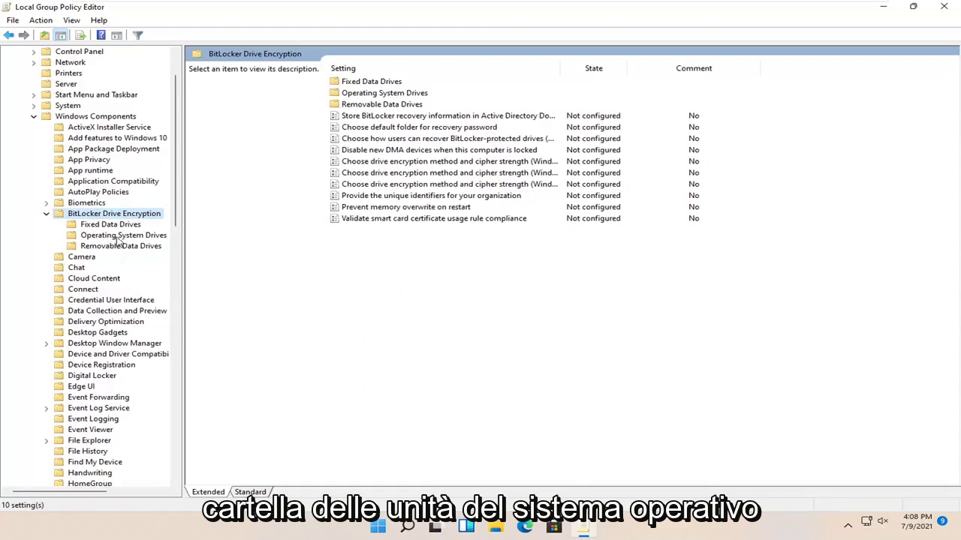
{"action": "left_click", "coordinate": [118, 239]}
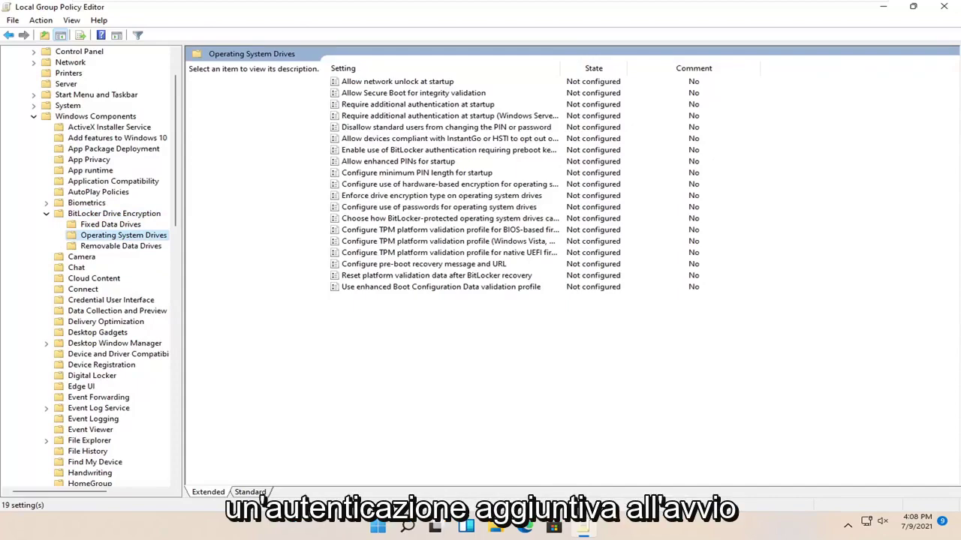
{"action": "left_click", "coordinate": [425, 107]}
Step: Open the Require additional authentication at startup policy and review its options
{"action": "double_click", "coordinate": [424, 109]}
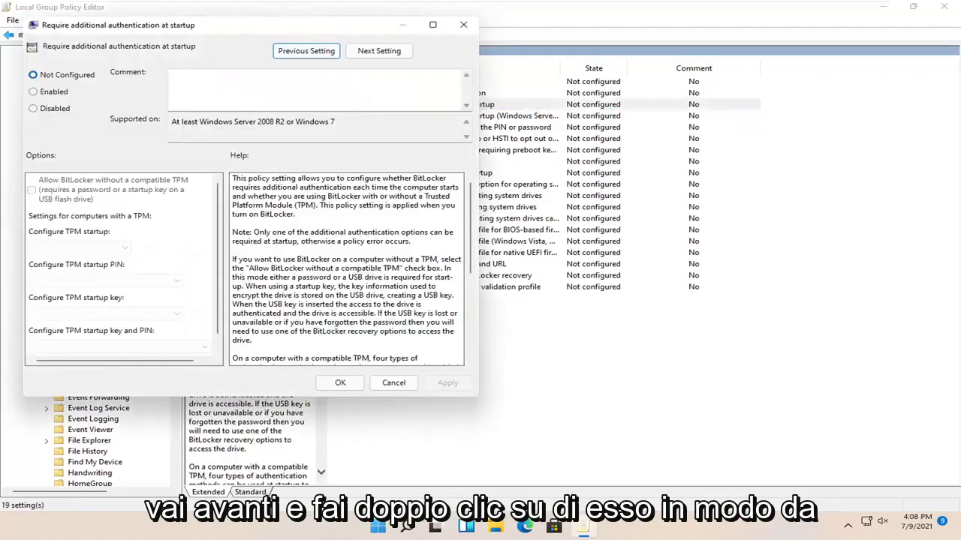
{"action": "left_click_drag", "start_coordinate": [293, 27], "coordinate": [545, 73]}
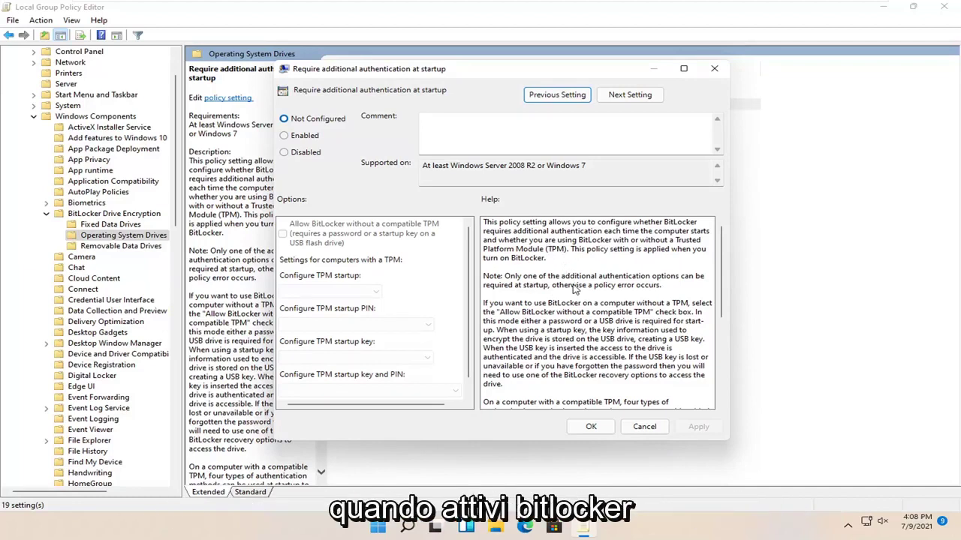
{"action": "scroll", "coordinate": [573, 288], "scroll_direction": "down", "scroll_amount": 1}
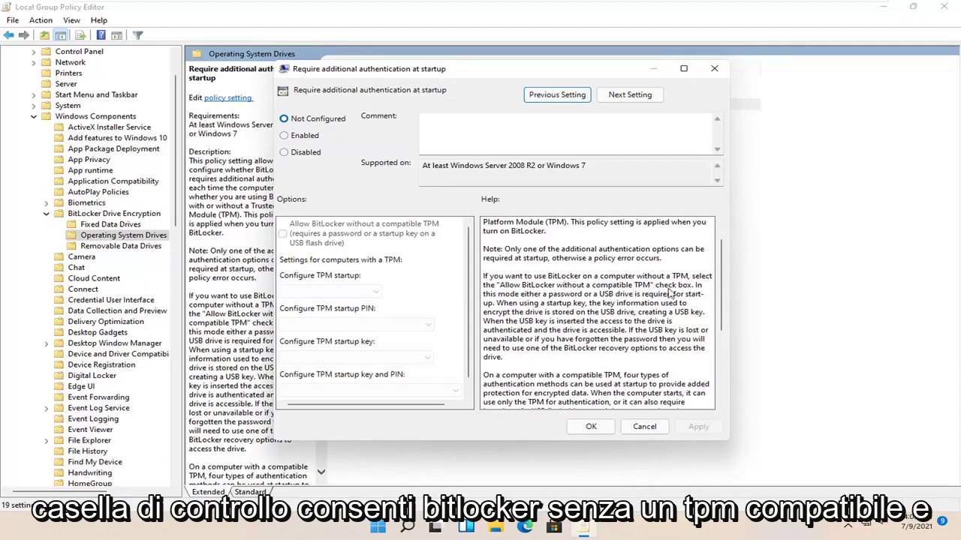
{"action": "scroll", "coordinate": [611, 297], "scroll_direction": "down", "scroll_amount": 5}
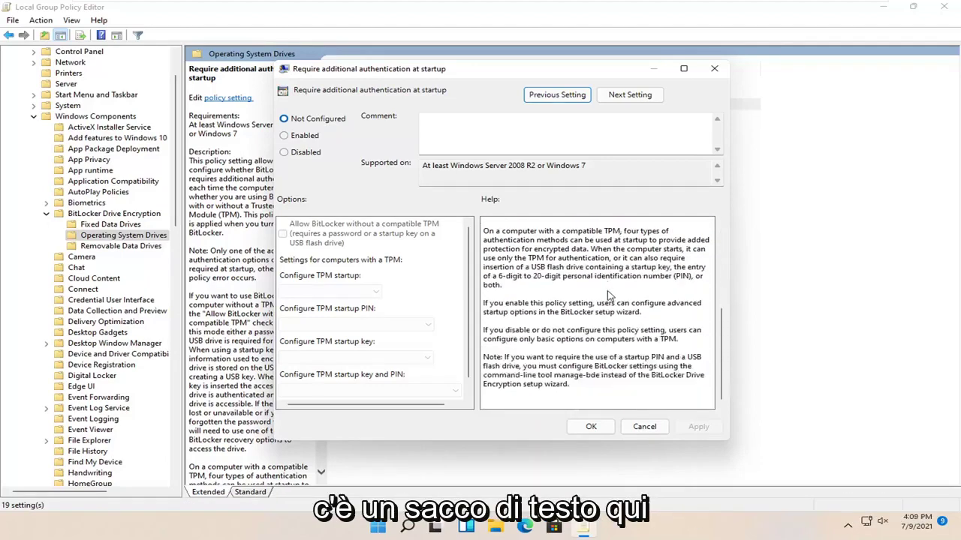
{"action": "scroll", "coordinate": [590, 383], "scroll_direction": "up", "scroll_amount": 4}
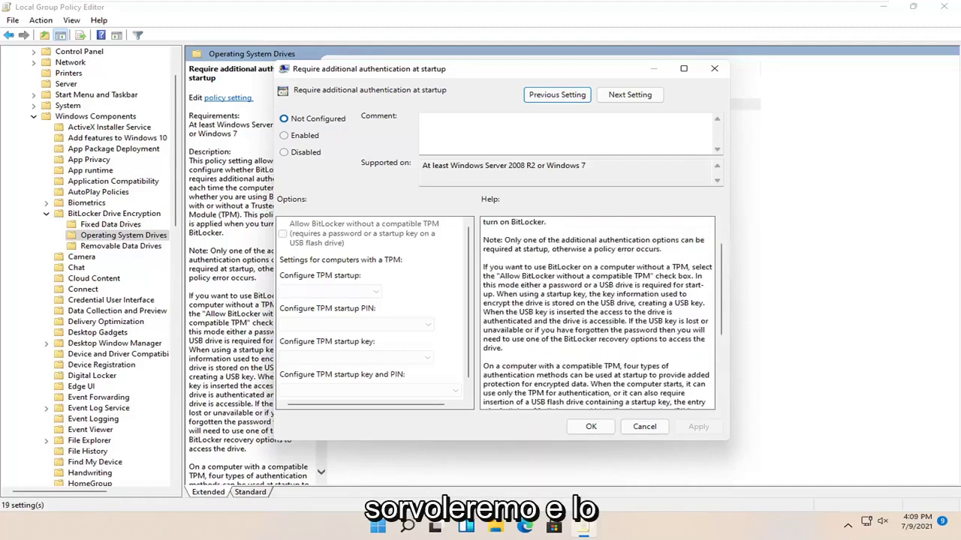
Step: Enable the policy allowing BitLocker without a compatible TPM, keep default PIN setting, apply, and close
{"action": "left_click", "coordinate": [303, 141]}
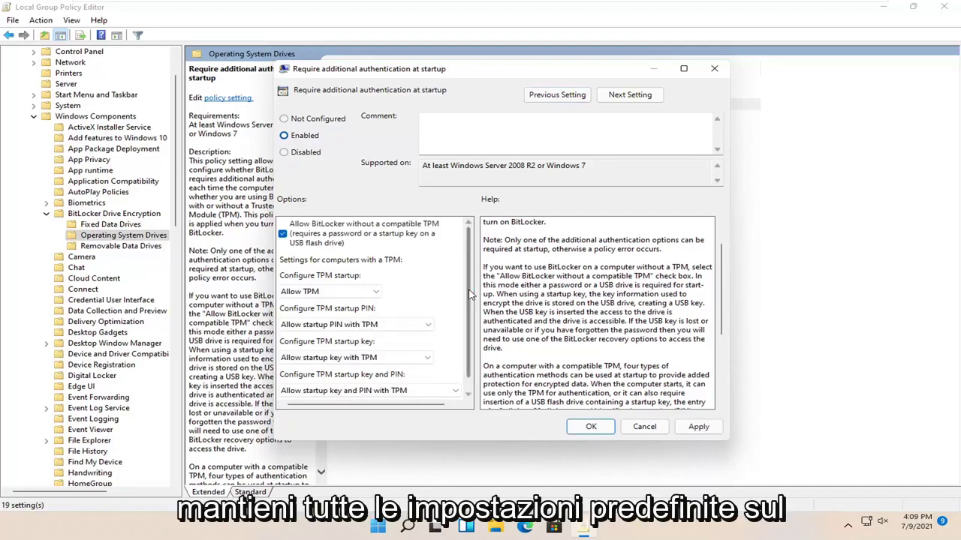
{"action": "scroll", "coordinate": [369, 262], "scroll_direction": "down", "scroll_amount": 1}
{"action": "left_click", "coordinate": [398, 308]}
{"action": "left_click", "coordinate": [409, 298]}
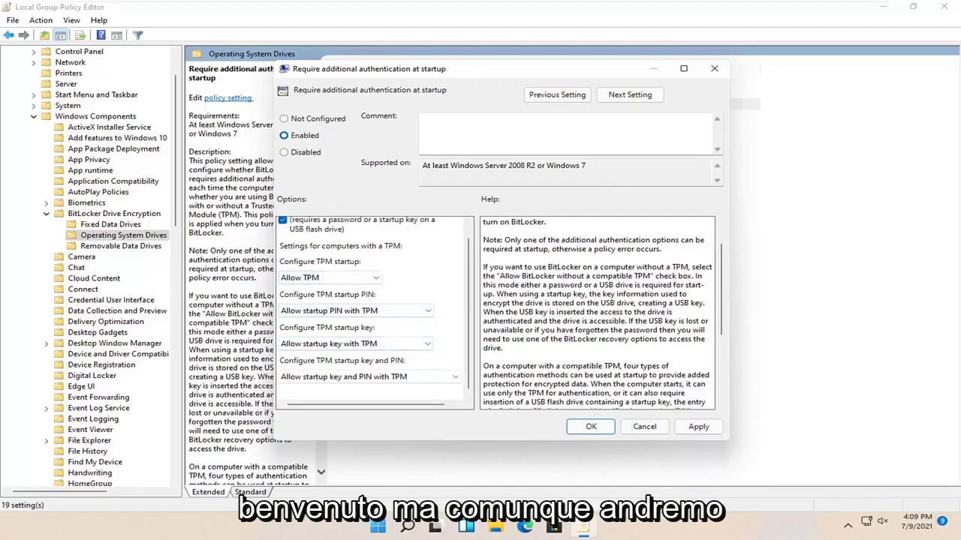
{"action": "left_click", "coordinate": [697, 427]}
{"action": "left_click", "coordinate": [591, 430]}
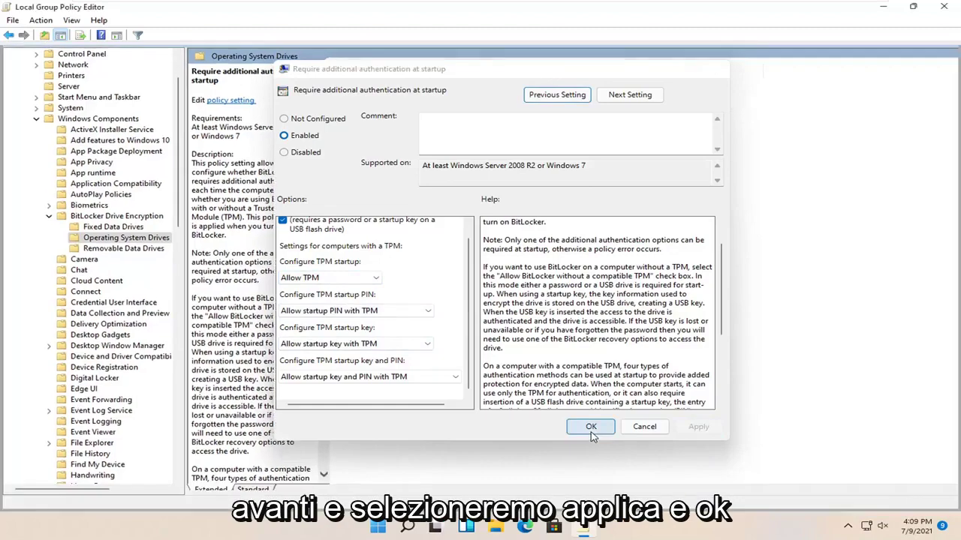
{"action": "left_click", "coordinate": [944, 6]}
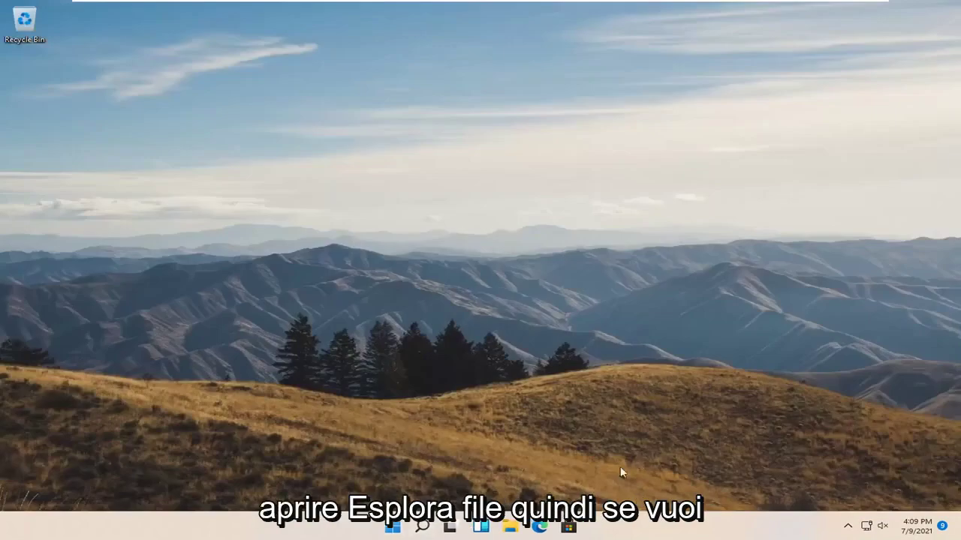
Step: From This PC in File Explorer, turn on BitLocker for Local Disk (C:)
{"action": "left_click", "coordinate": [511, 527]}
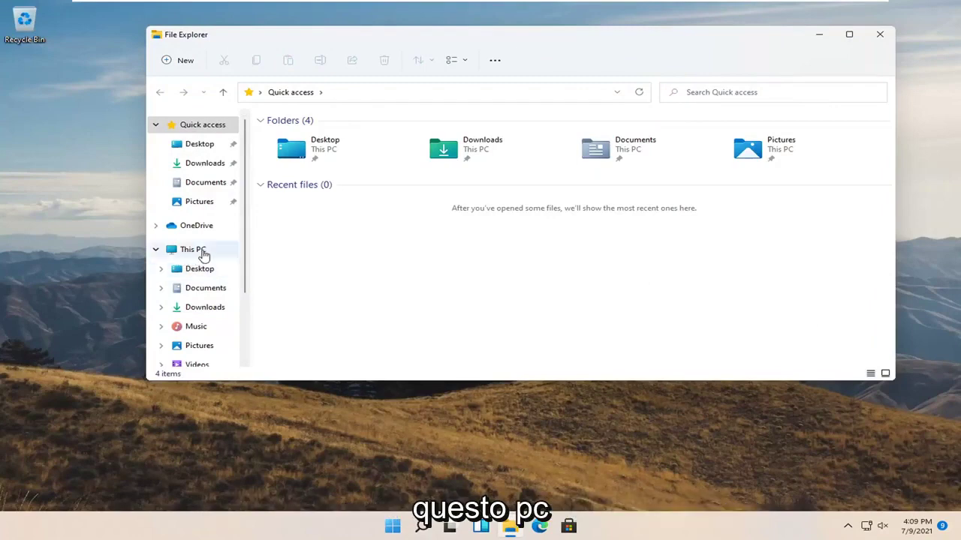
{"action": "left_click", "coordinate": [181, 255]}
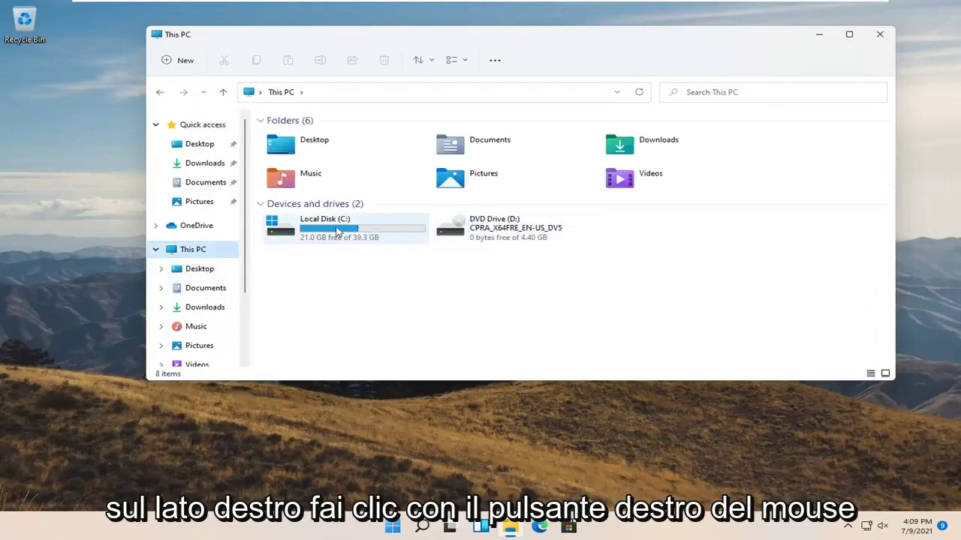
{"action": "left_click", "coordinate": [323, 234]}
{"action": "right_click", "coordinate": [322, 234]}
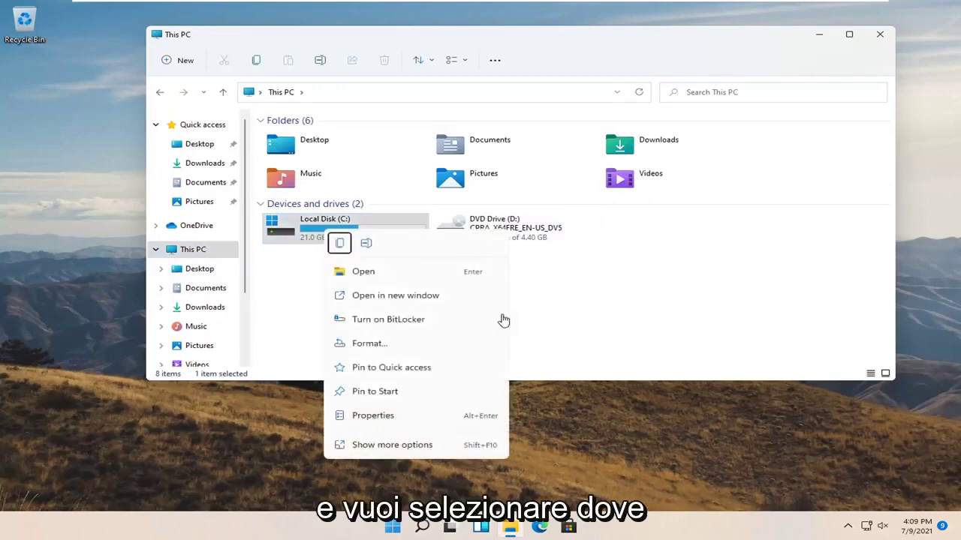
{"action": "left_click", "coordinate": [401, 323]}
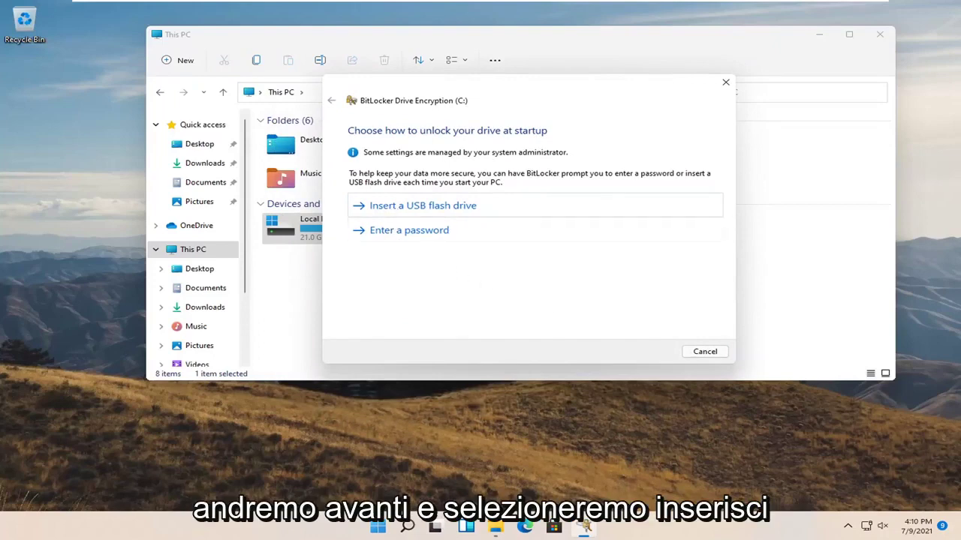
Step: Choose password unlock and try short passwords, which fail the minimum-length requirement
{"action": "left_click", "coordinate": [488, 233]}
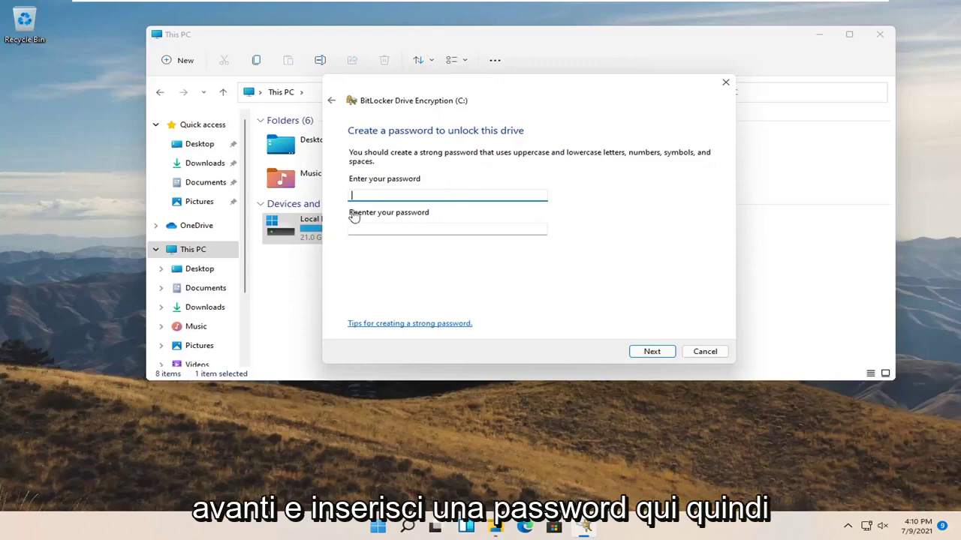
{"action": "type", "text": "1"}
{"action": "key", "text": "Tab"}
{"action": "type", "text": "123"}
{"action": "left_click", "coordinate": [652, 351]}
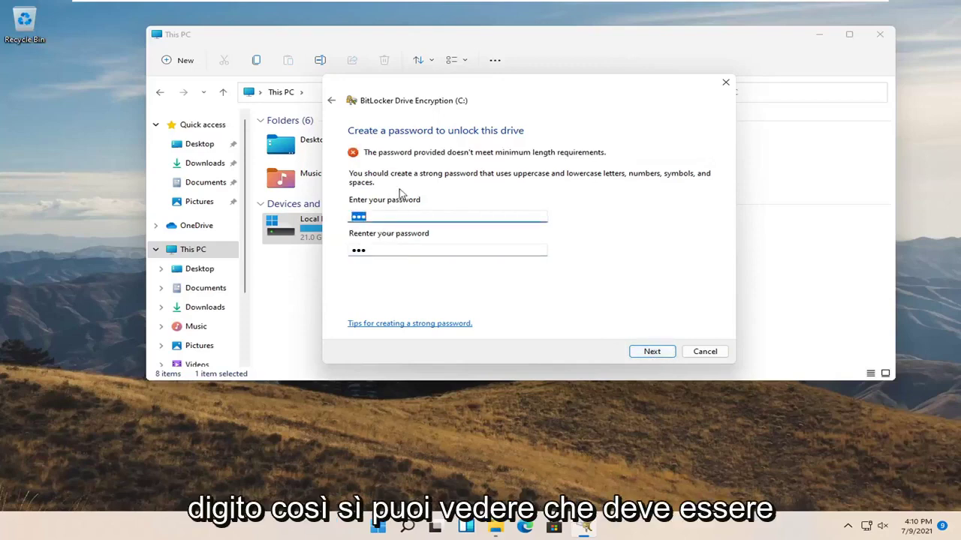
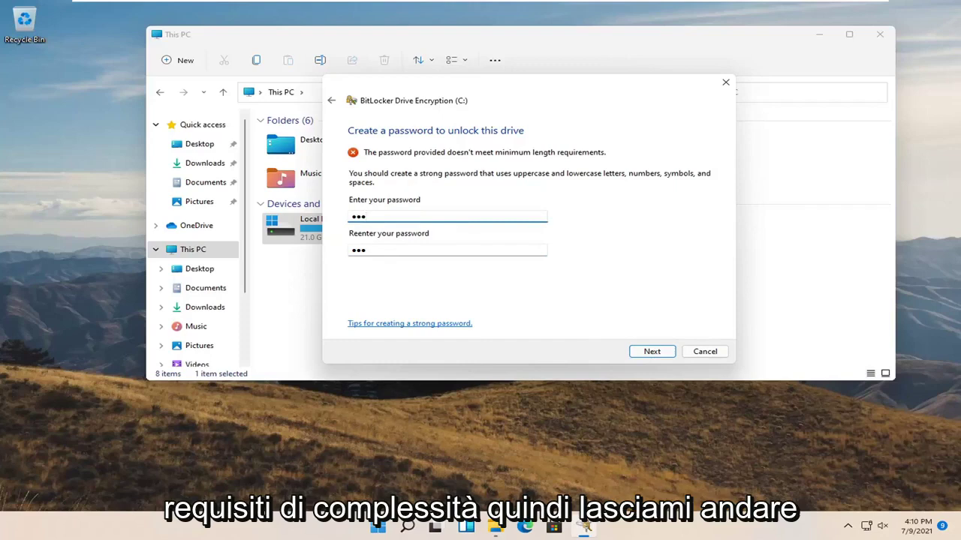
{"action": "key", "text": "Tab"}
{"action": "key", "text": "End"}
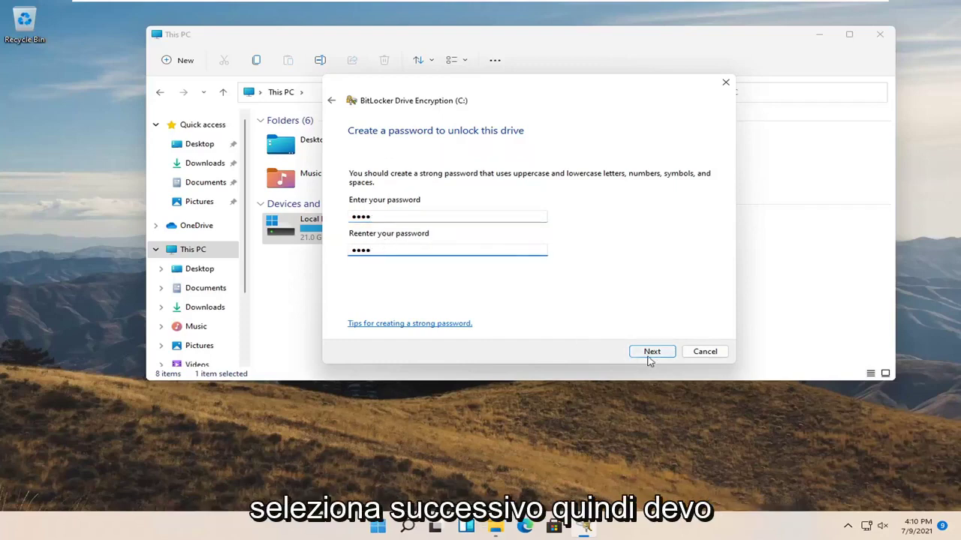
{"action": "left_click", "coordinate": [649, 353]}
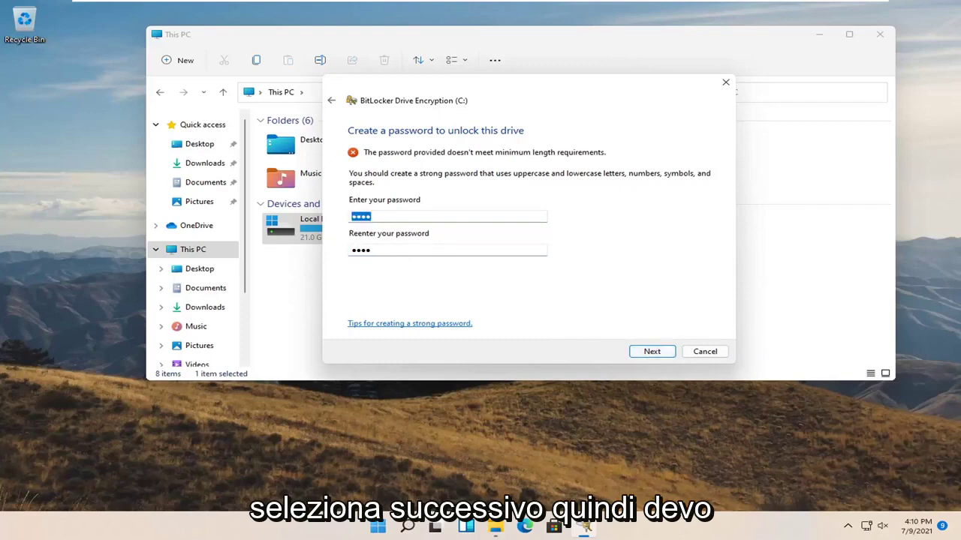
Step: Replace the password and its confirmation with a longer one and continue
{"action": "key", "text": "End"}
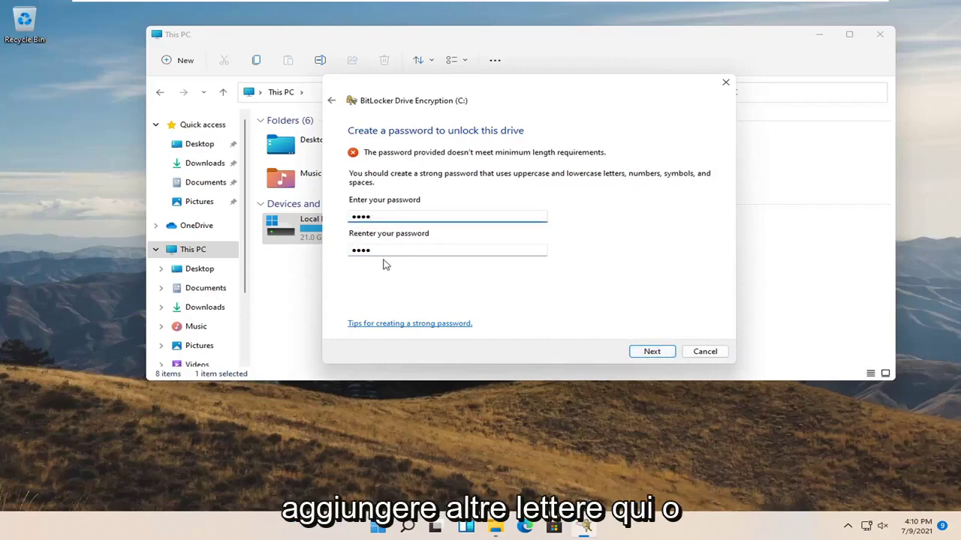
{"action": "key", "text": "ctrl+a"}
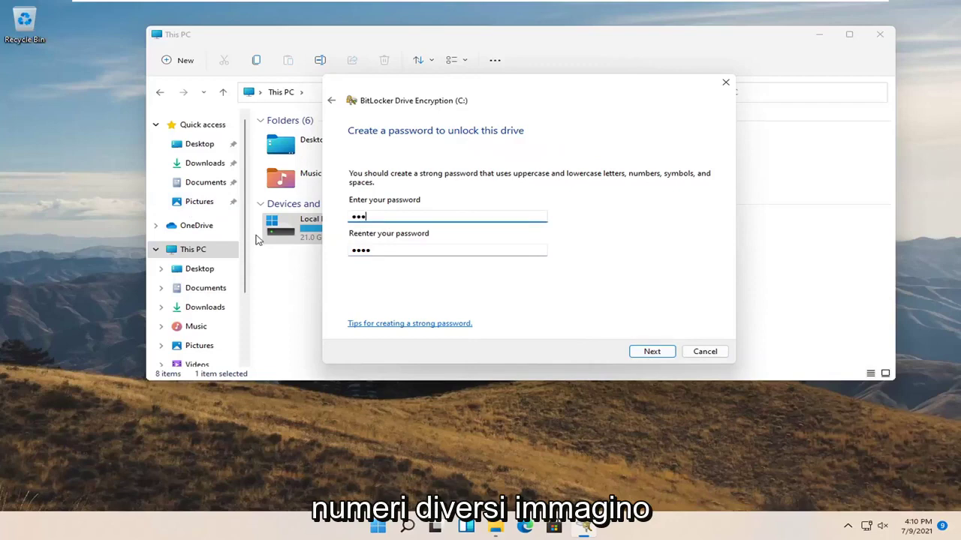
{"action": "left_click", "coordinate": [351, 250]}
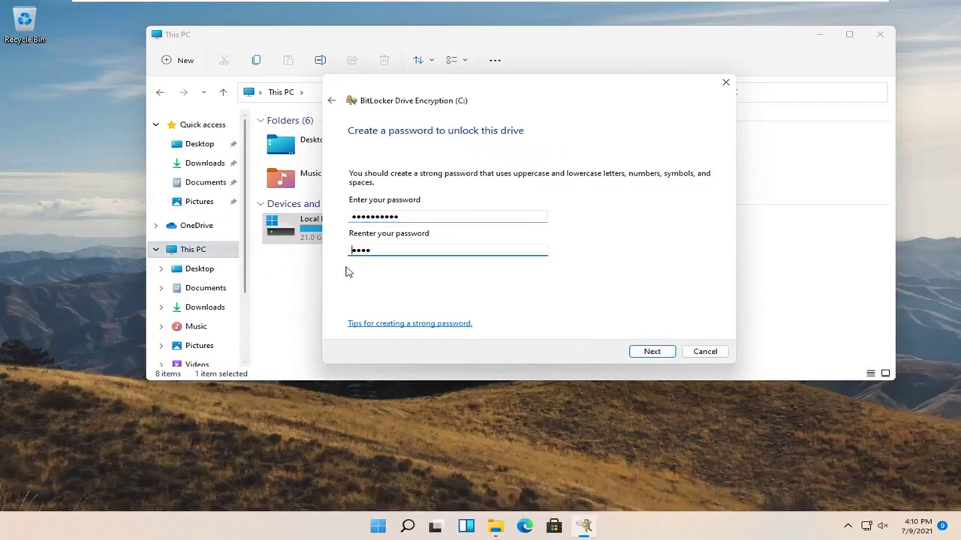
{"action": "key", "text": "ctrl+a"}
{"action": "type", "text": "12"}
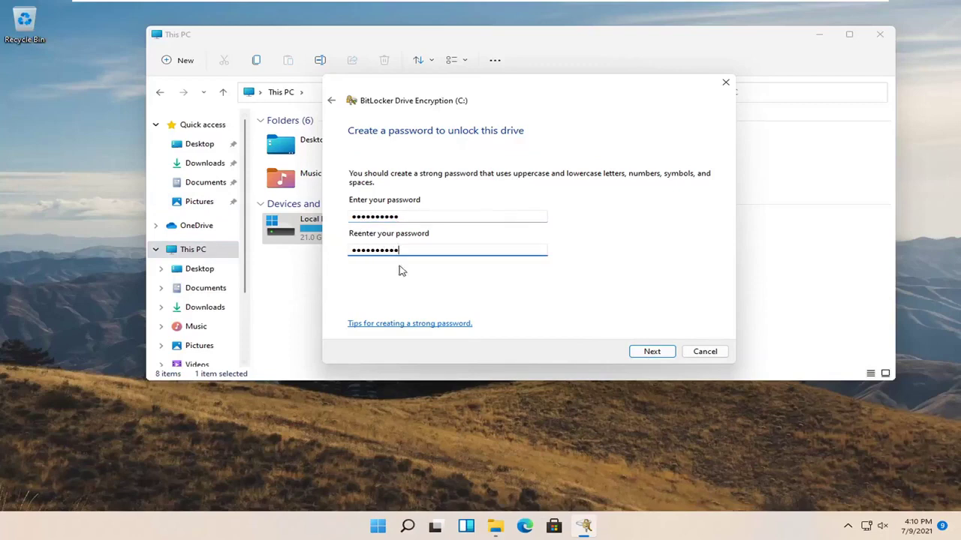
{"action": "left_click", "coordinate": [647, 353]}
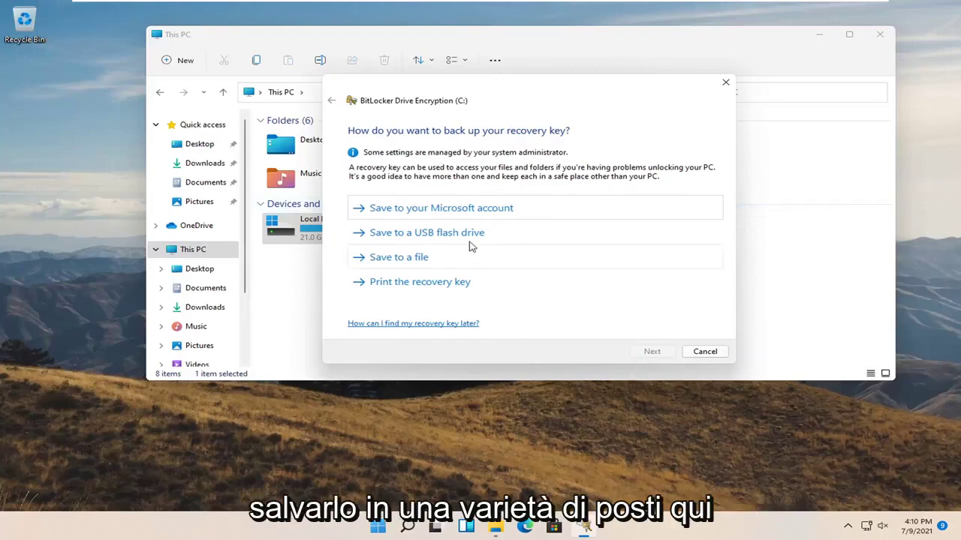
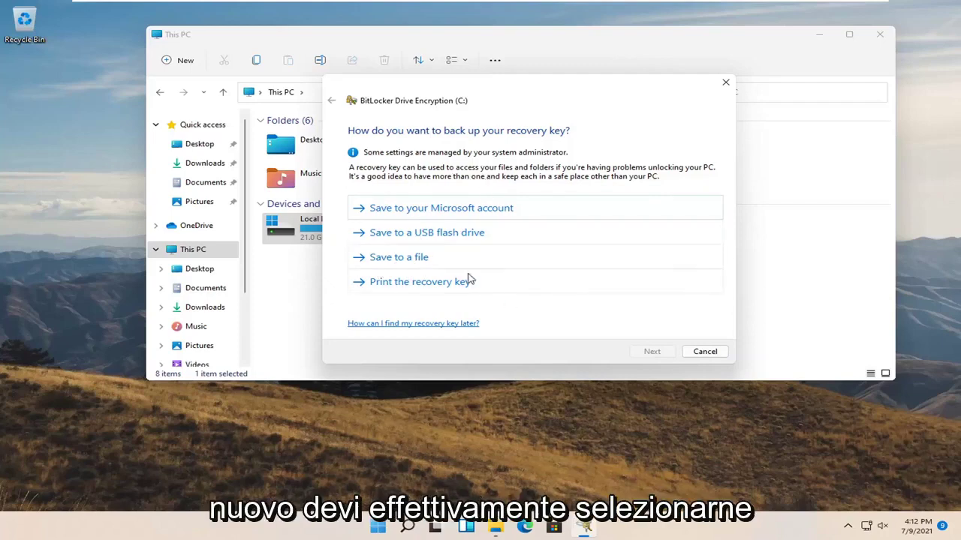
Step: Print the BitLocker recovery key with Microsoft Print to PDF, saving it as '1' on the Desktop
{"action": "left_click", "coordinate": [429, 285]}
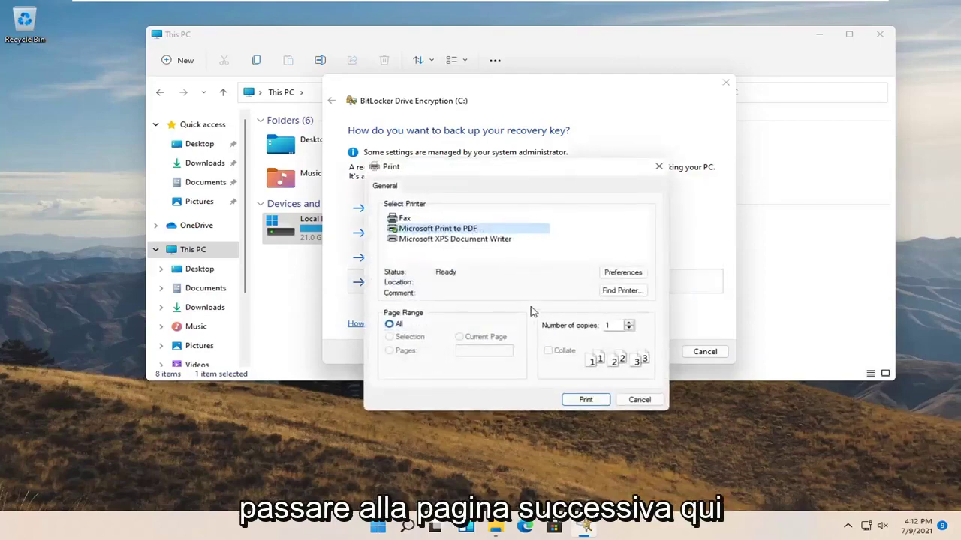
{"action": "left_click_drag", "start_coordinate": [521, 171], "coordinate": [475, 142]}
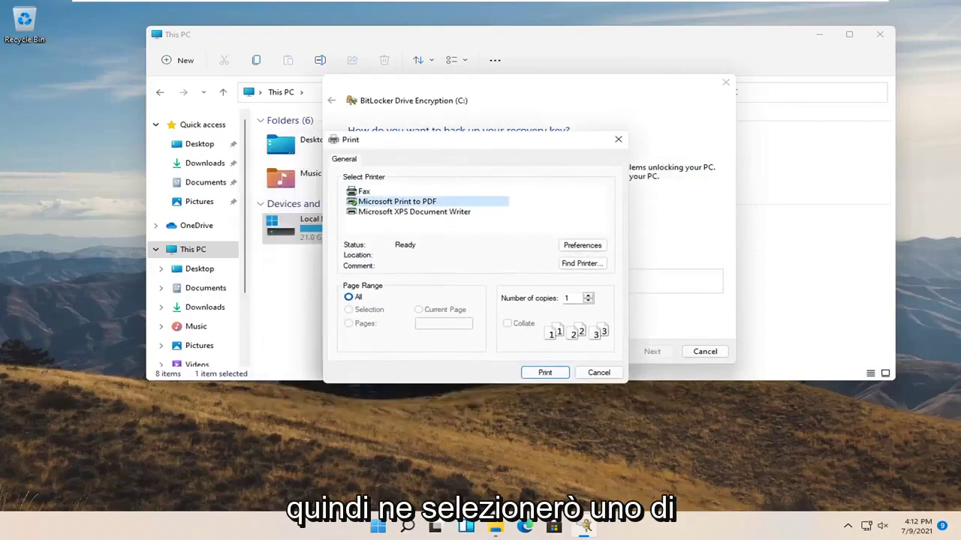
{"action": "left_click", "coordinate": [551, 370]}
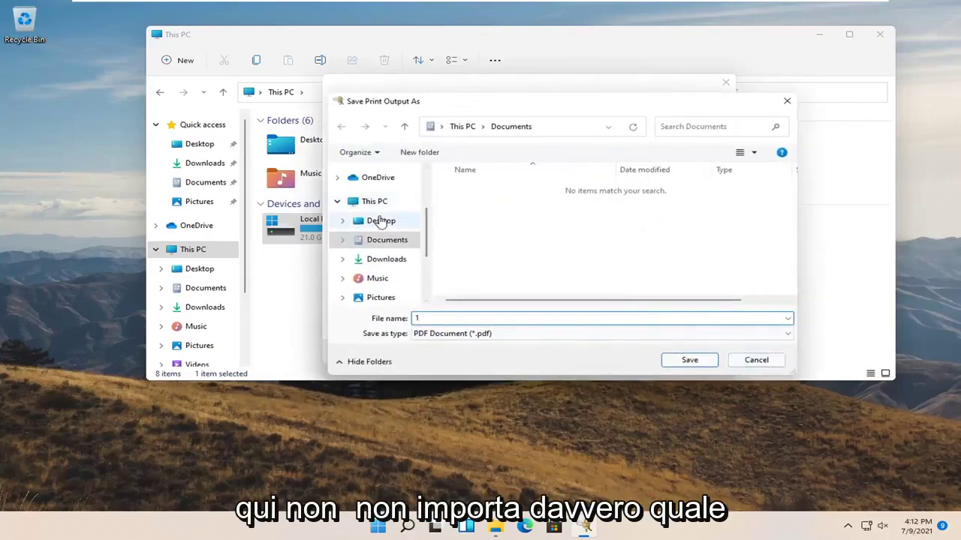
{"action": "left_click", "coordinate": [380, 221]}
{"action": "left_click", "coordinate": [701, 362]}
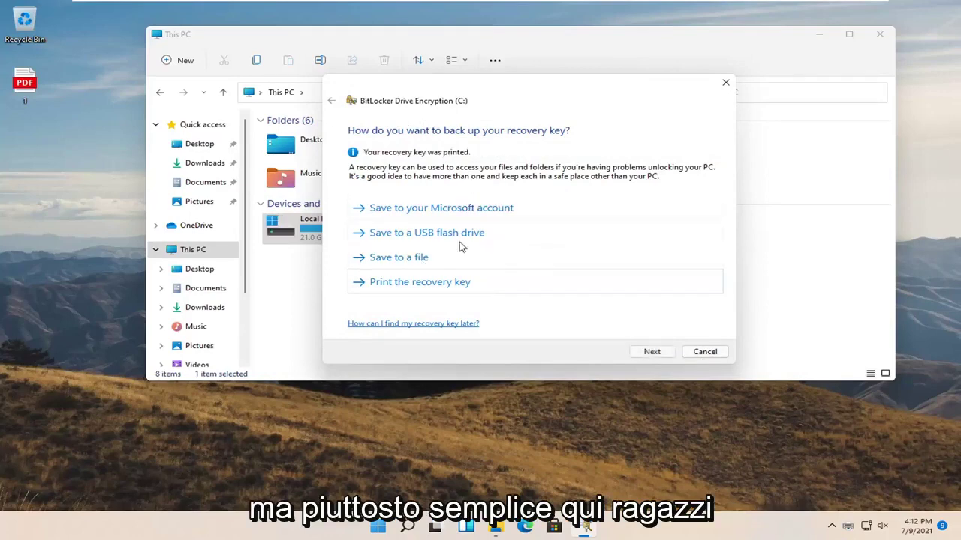
{"action": "left_click", "coordinate": [23, 88]}
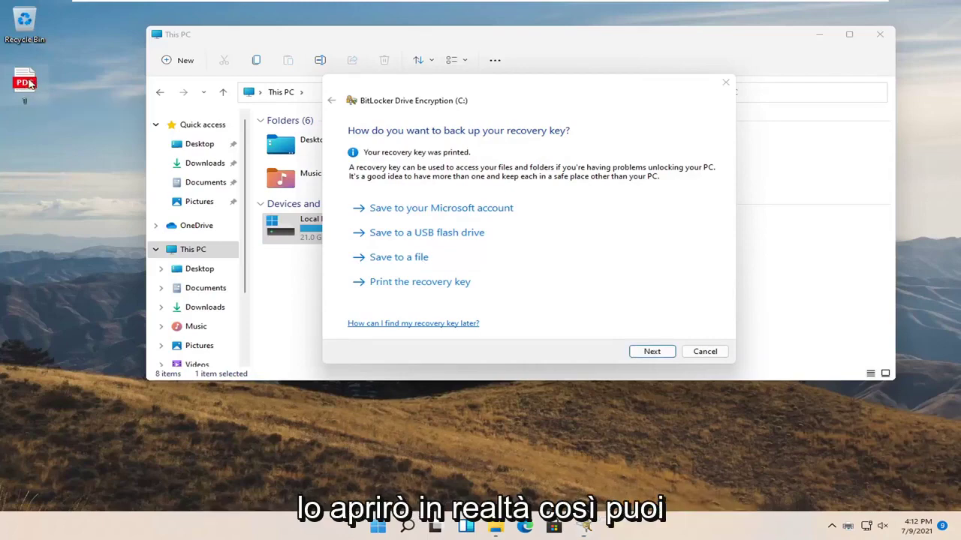
{"action": "double_click", "coordinate": [29, 84]}
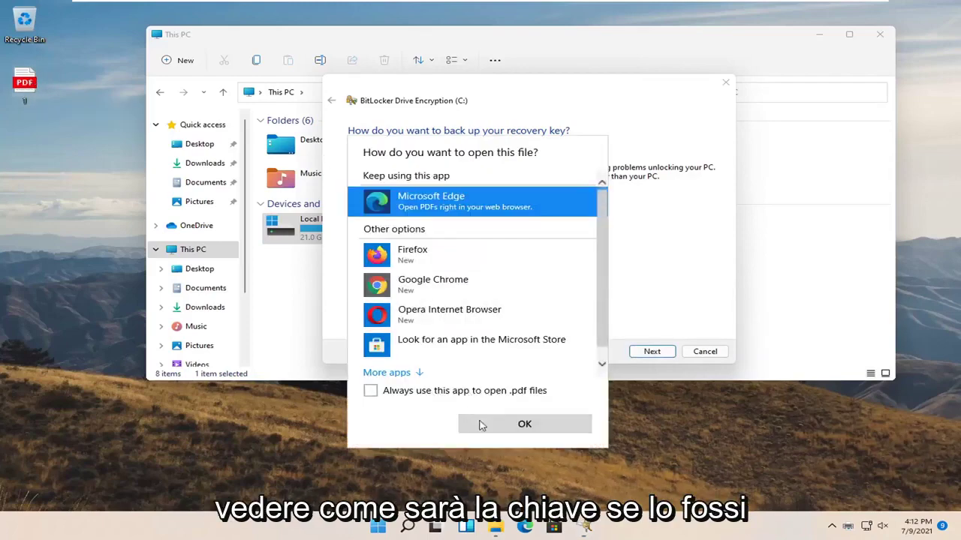
{"action": "left_click", "coordinate": [482, 425]}
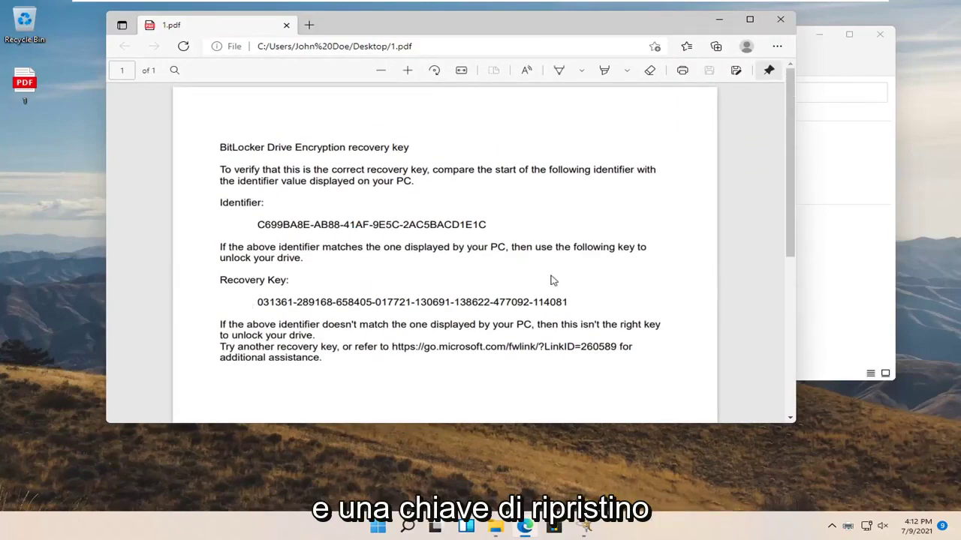
{"action": "scroll", "coordinate": [525, 221], "scroll_direction": "down", "scroll_amount": 5}
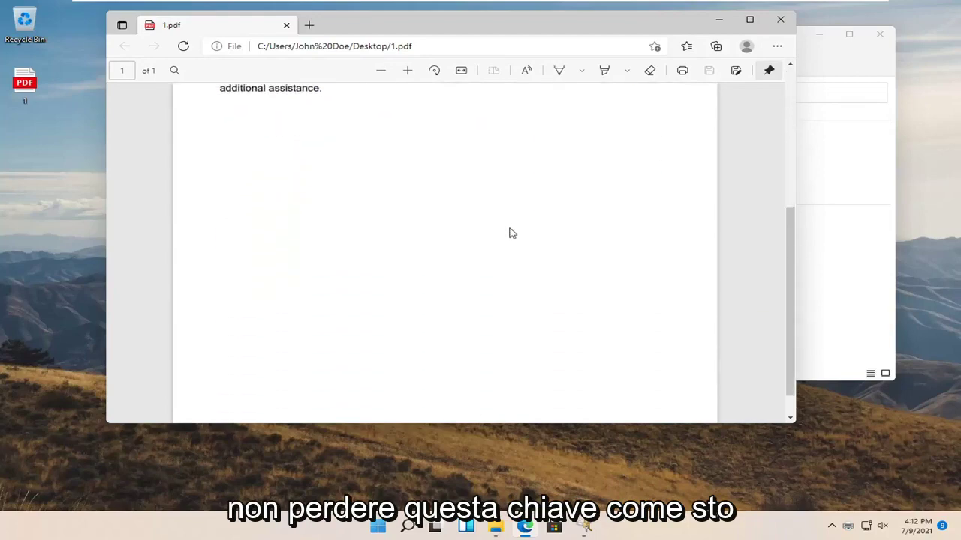
{"action": "scroll", "coordinate": [510, 233], "scroll_direction": "up", "scroll_amount": 5}
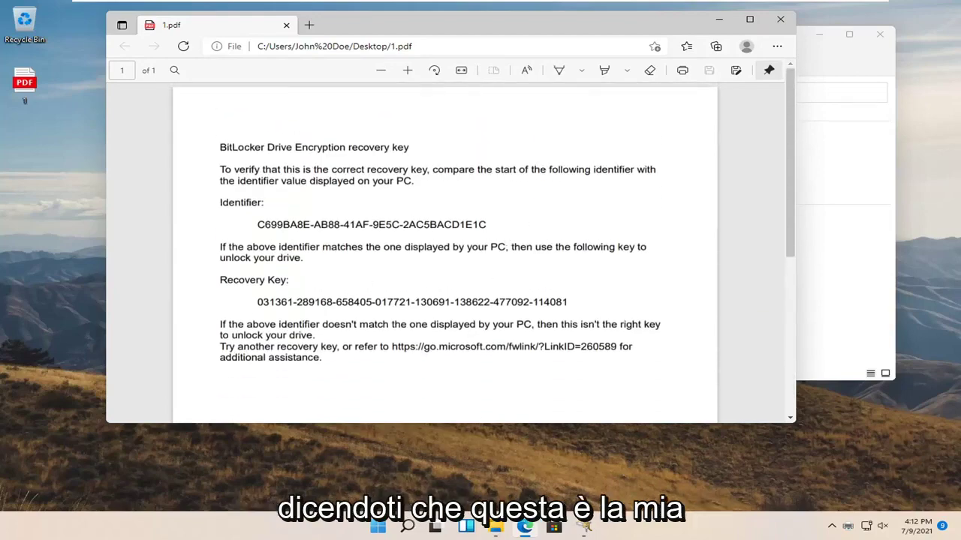
{"action": "left_click_drag", "start_coordinate": [495, 38], "coordinate": [552, 65]}
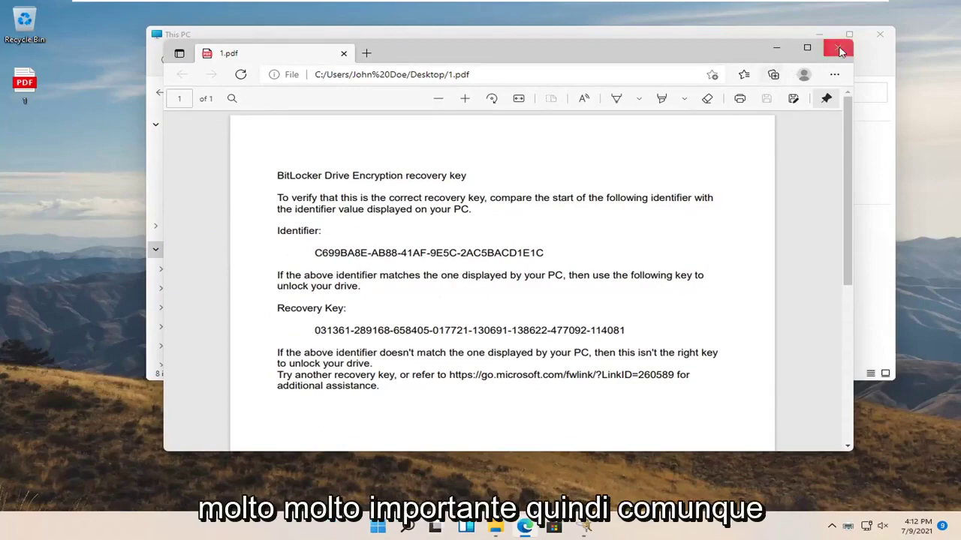
{"action": "left_click", "coordinate": [838, 47]}
Step: Accept the backup, drive-size and encryption-mode pages, then continue with 'Run BitLocker system check' enabled
{"action": "left_click", "coordinate": [652, 353]}
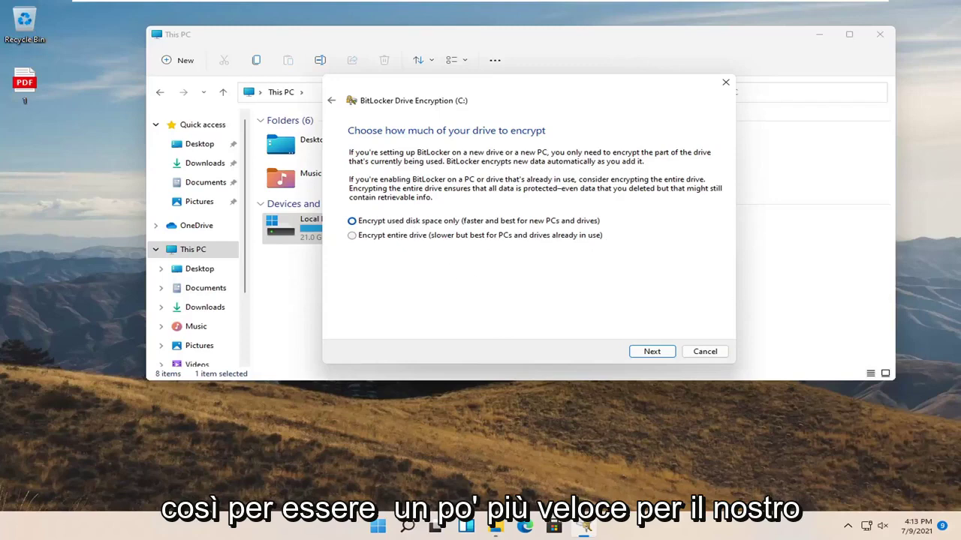
{"action": "left_click", "coordinate": [650, 356]}
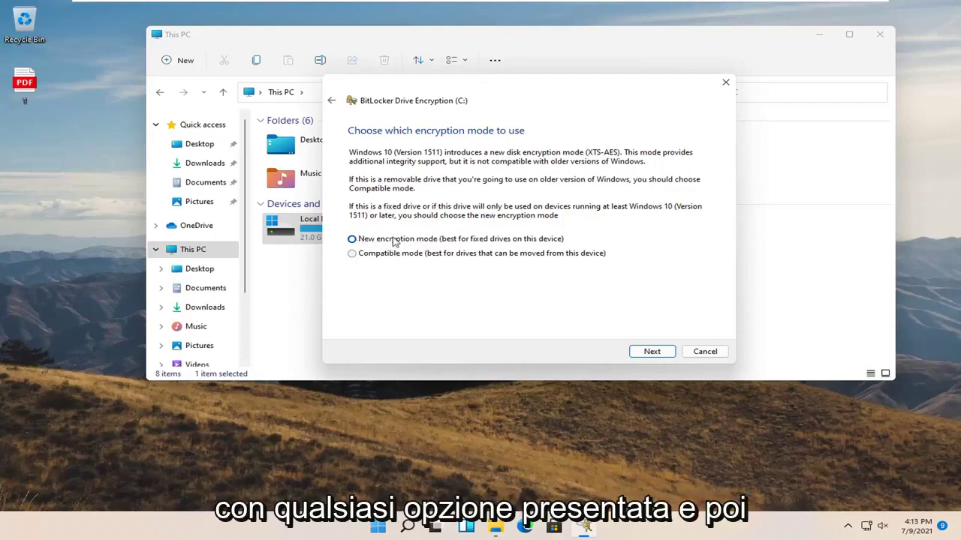
{"action": "left_click", "coordinate": [643, 351]}
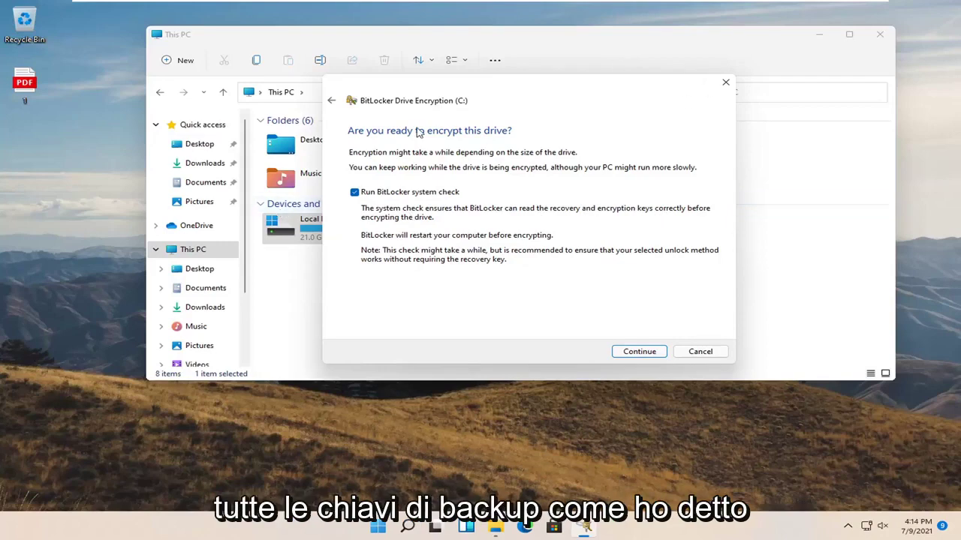
{"action": "left_click", "coordinate": [642, 355]}
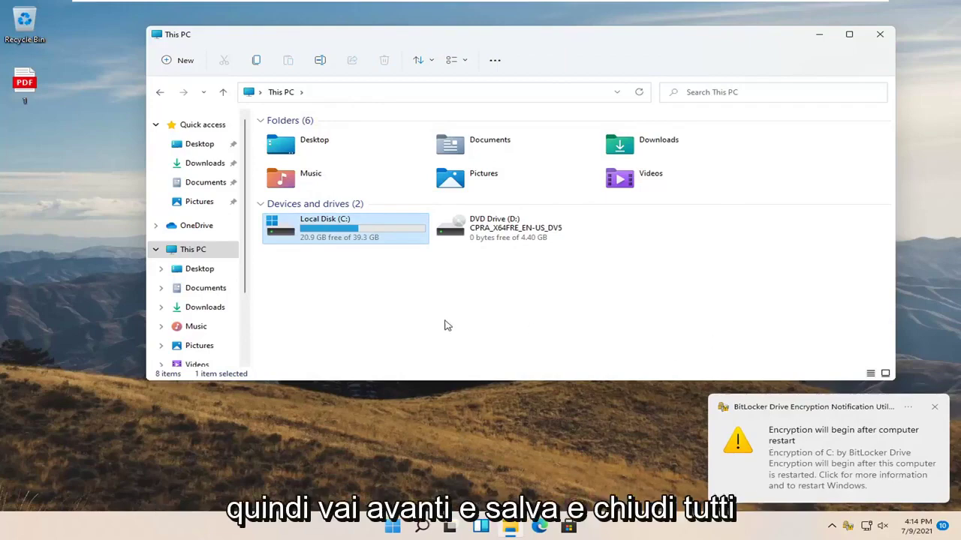
Step: Close the This PC window and restart Windows from the Start button's power options
{"action": "left_click", "coordinate": [880, 34]}
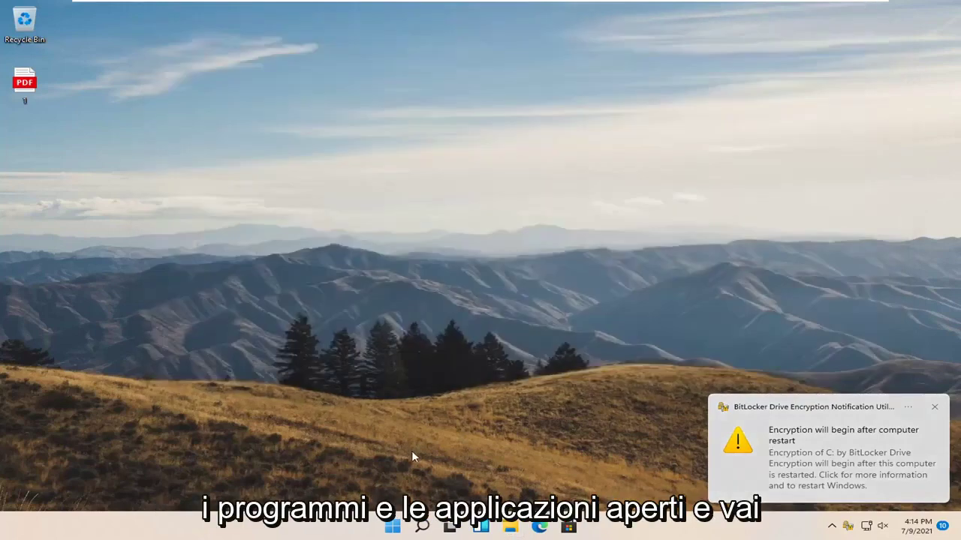
{"action": "right_click", "coordinate": [392, 526]}
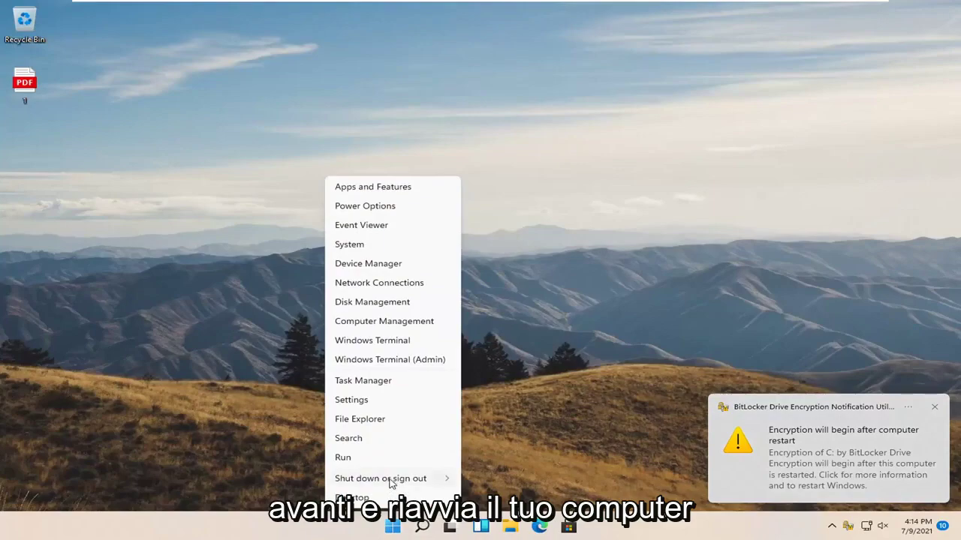
{"action": "mouse_move", "coordinate": [388, 478]}
{"action": "left_click", "coordinate": [480, 499]}
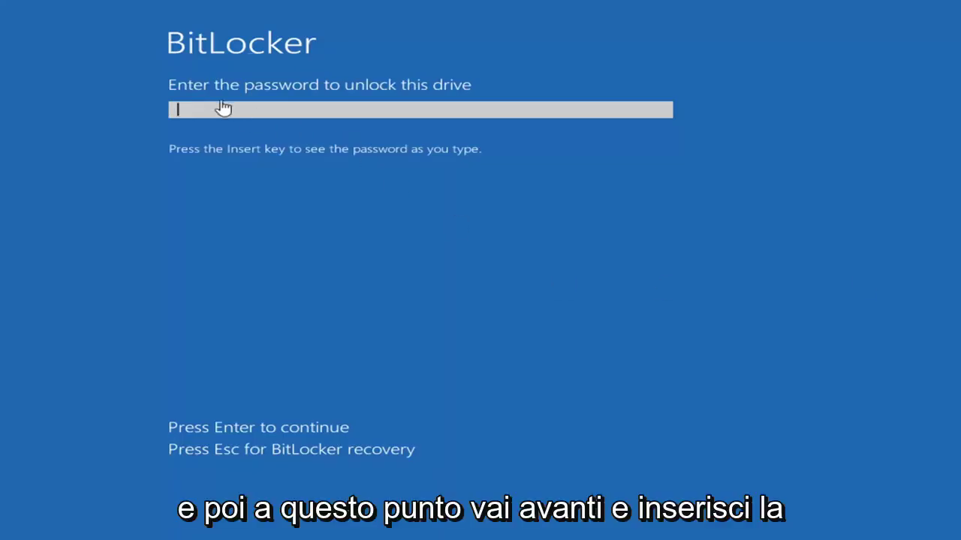
Step: Enter the drive's BitLocker unlock password at the pre-boot screen and submit it
{"action": "left_click", "coordinate": [220, 108]}
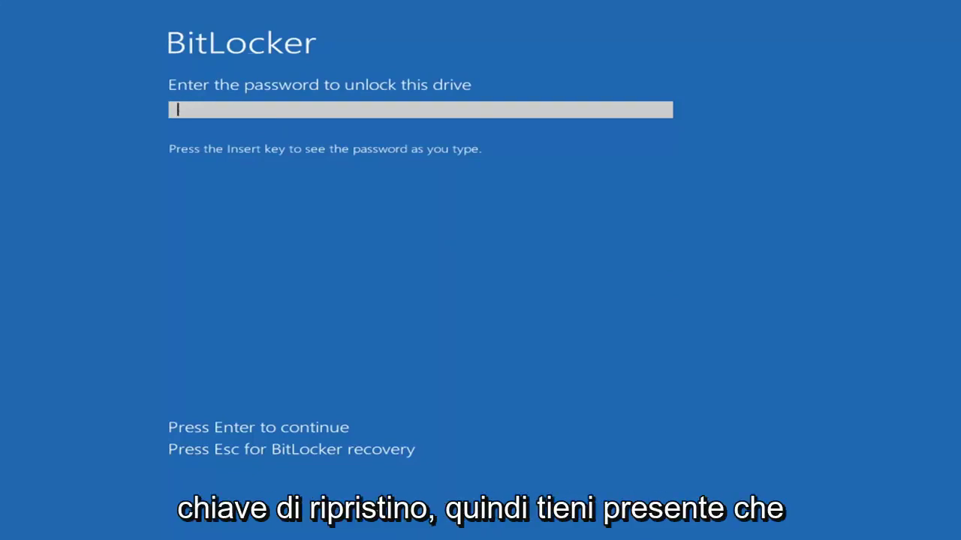
{"action": "type", "text": "a"}
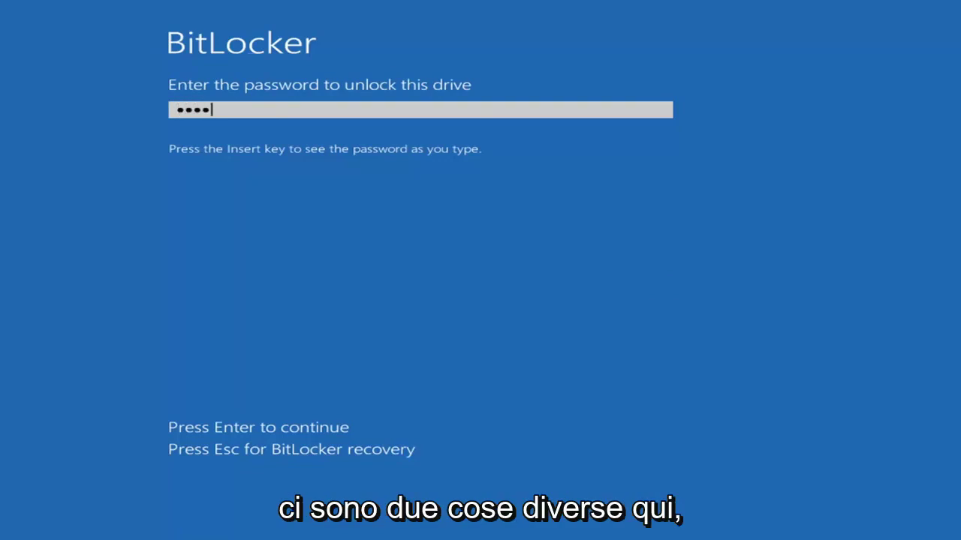
{"action": "type", "text": "aa"}
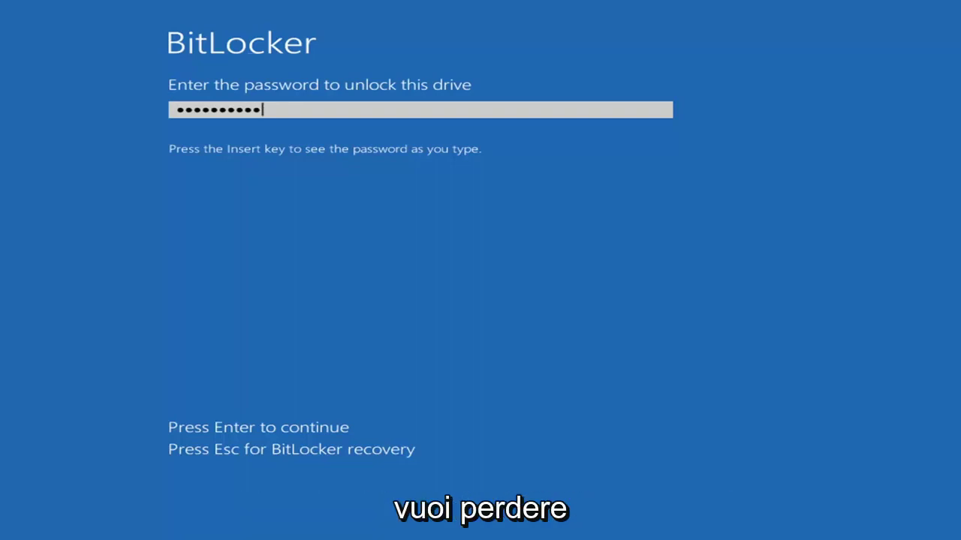
{"action": "key", "text": "Return"}
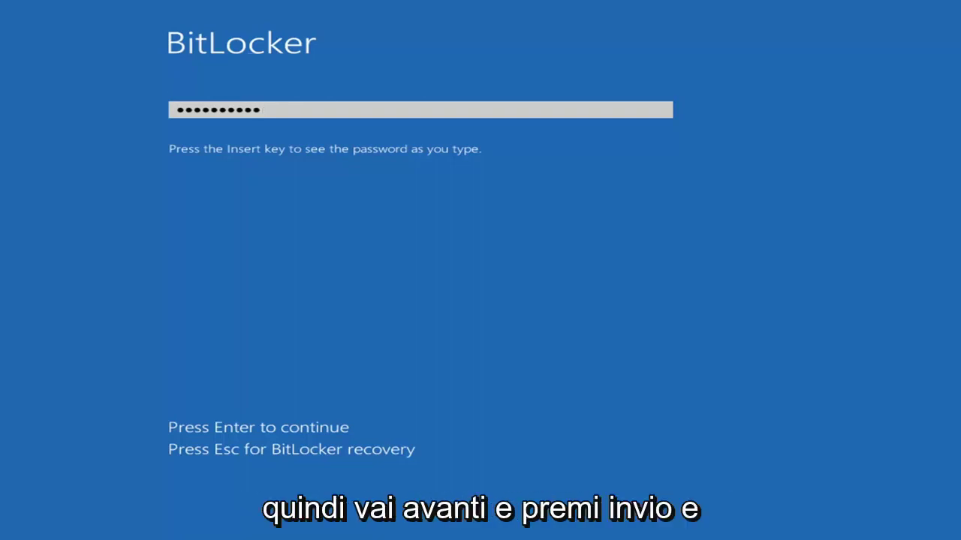